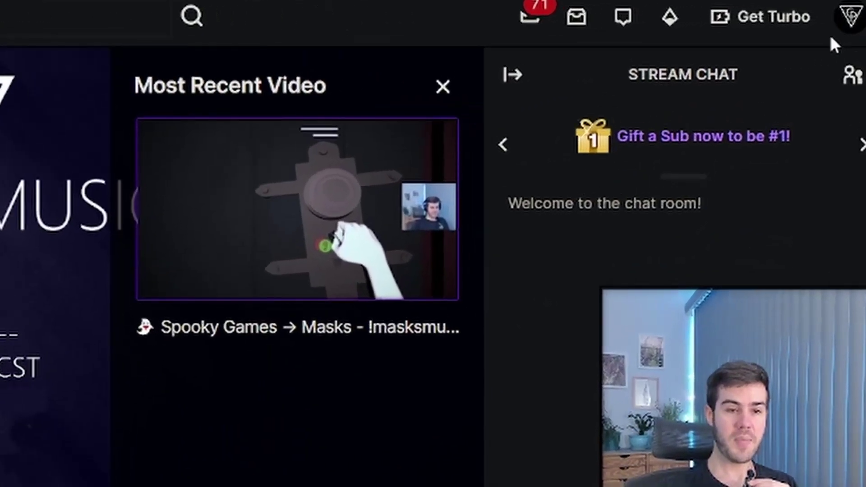
Step: Confirm YouTube is linked under Settings > Connections, then go to the Creator Dashboard
left_click(852, 14)
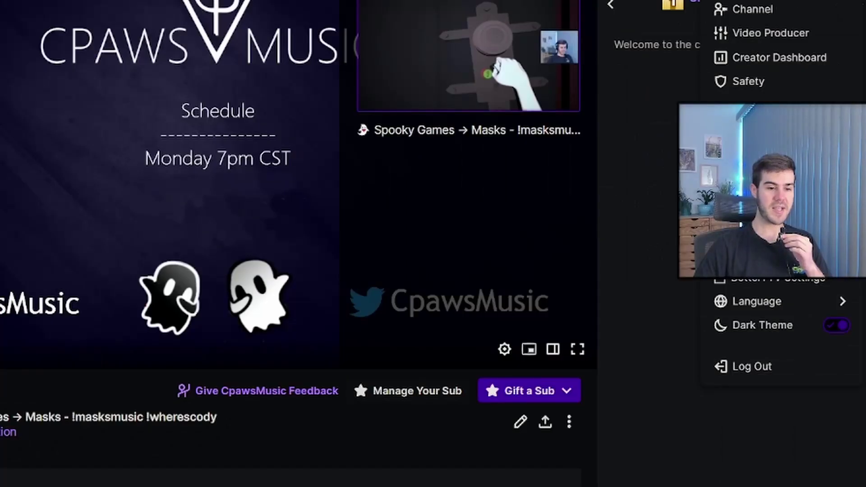
left_click(749, 254)
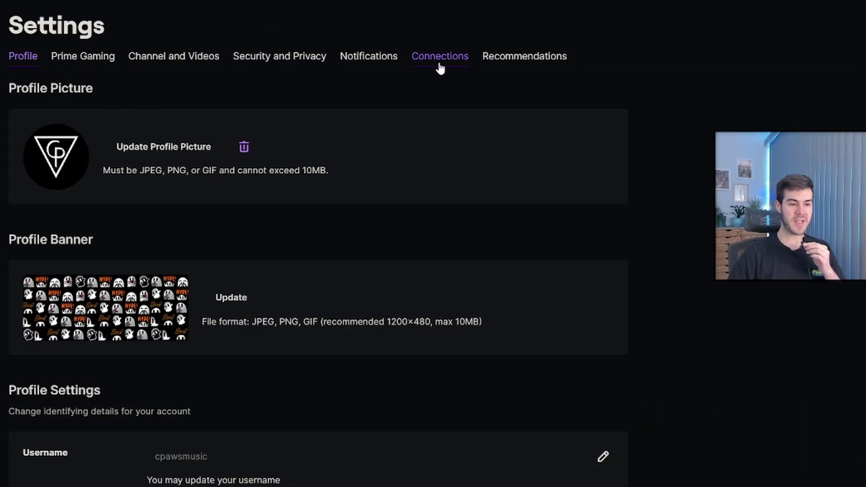
left_click(440, 65)
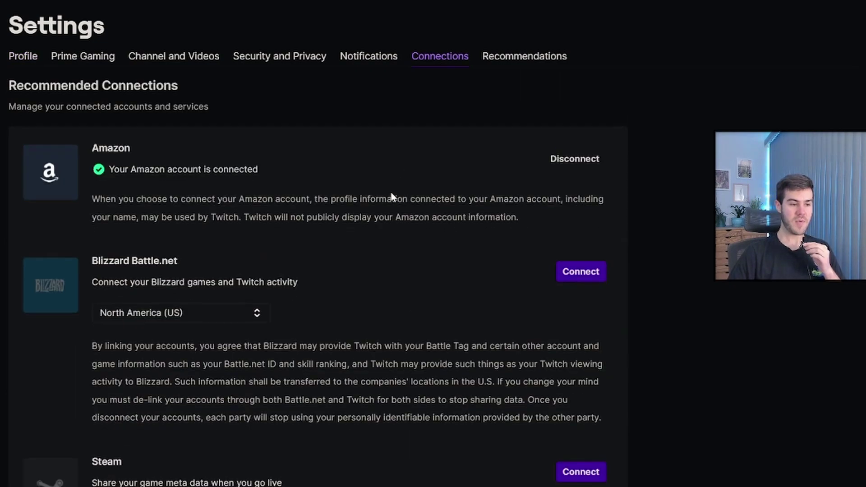
scroll(392, 192, "down", 7)
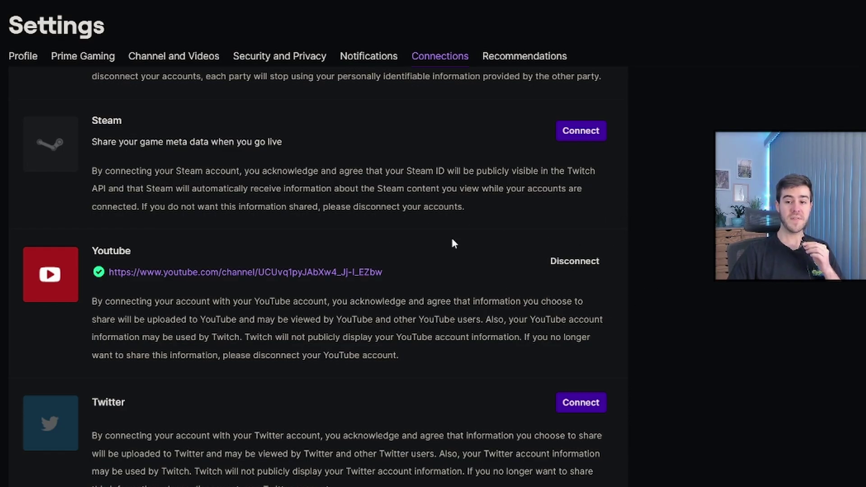
left_click(855, 13)
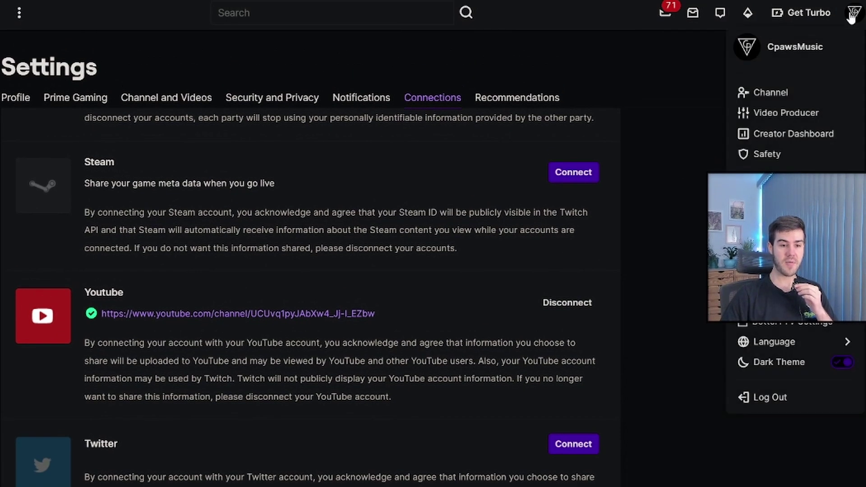
left_click(811, 134)
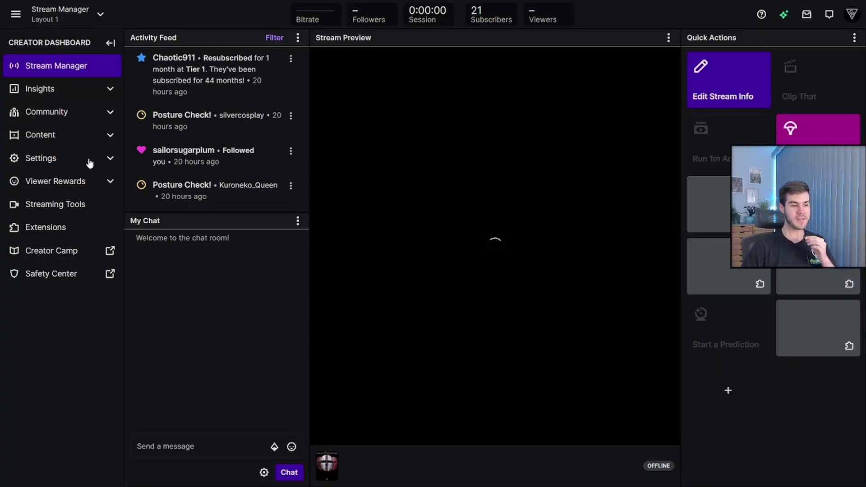
Step: Open Stream settings and check that Store past broadcasts is enabled under VOD Settings
left_click(89, 162)
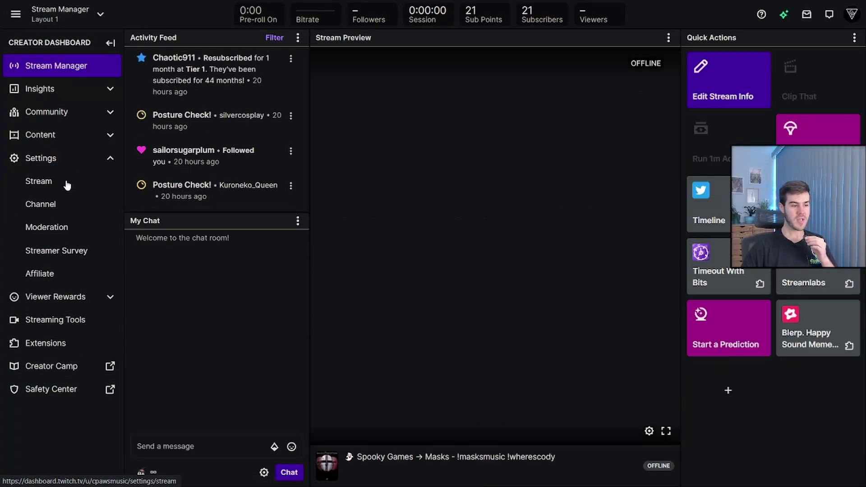
left_click(66, 184)
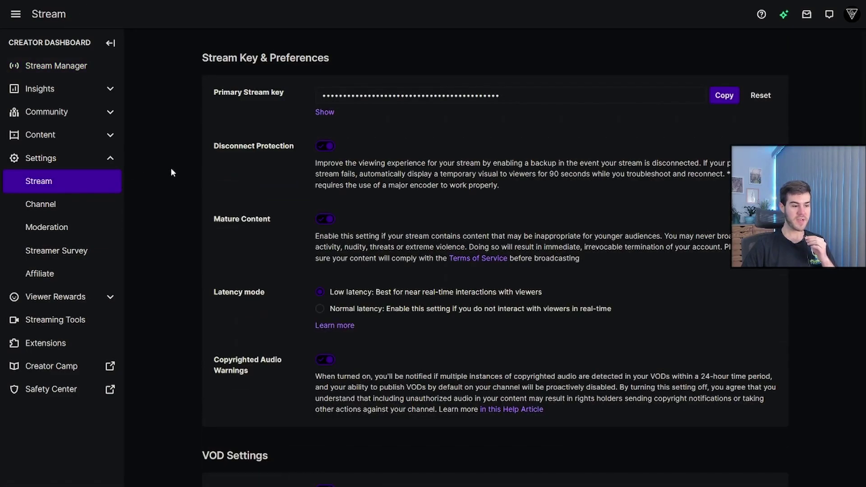
scroll(176, 171, "down", 5)
scroll(175, 170, "down", 2)
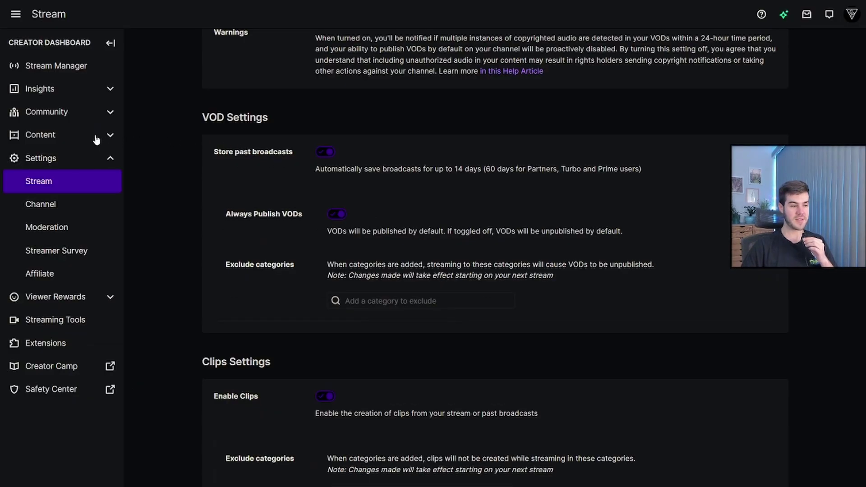
Step: Open Video Producer and scroll the video list to the Haircut Stream: Final Product! highlight
left_click(93, 139)
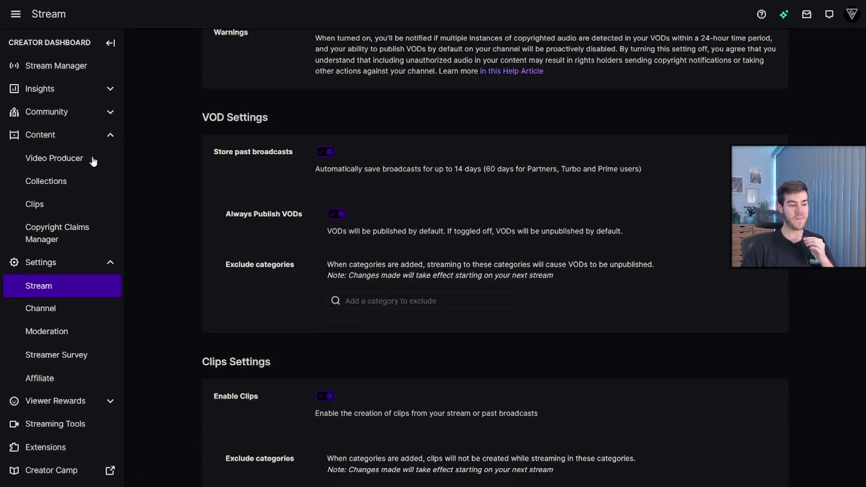
left_click(93, 159)
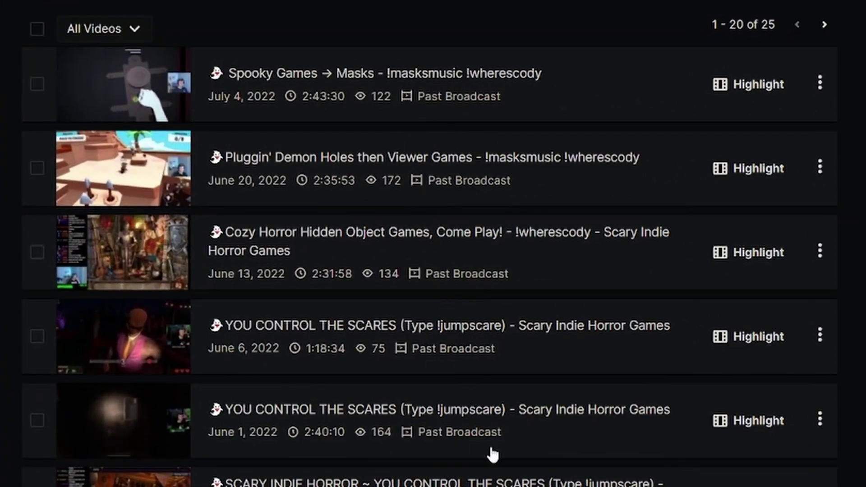
scroll(487, 363, "down", 10)
scroll(494, 379, "up", 10)
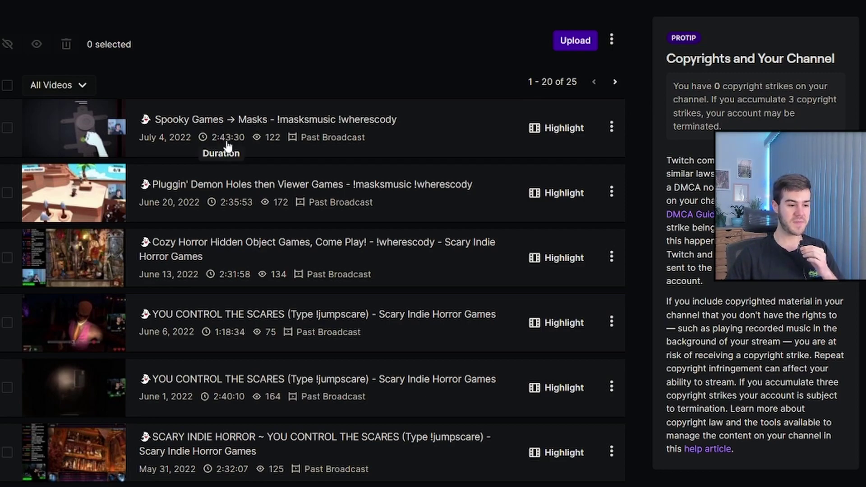
scroll(227, 145, "down", 14)
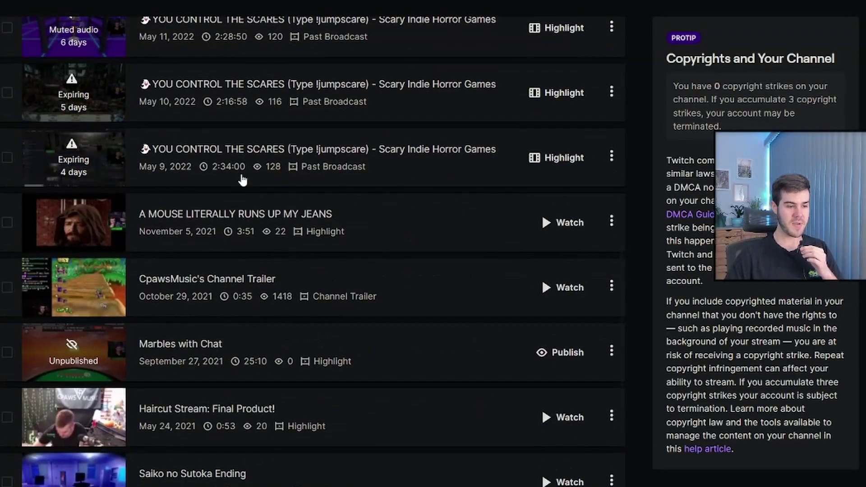
scroll(242, 179, "down", 4)
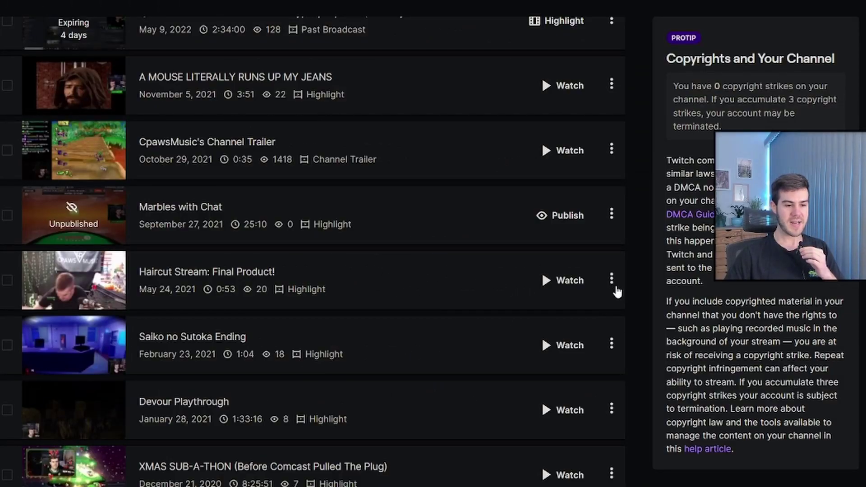
Step: Export the Haircut Stream: Final Product! highlight to YouTube with private visibility
left_click(612, 280)
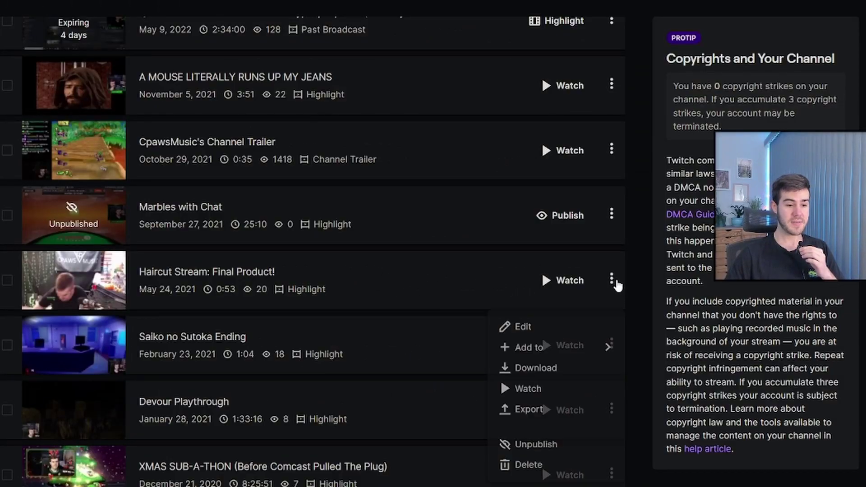
left_click(541, 410)
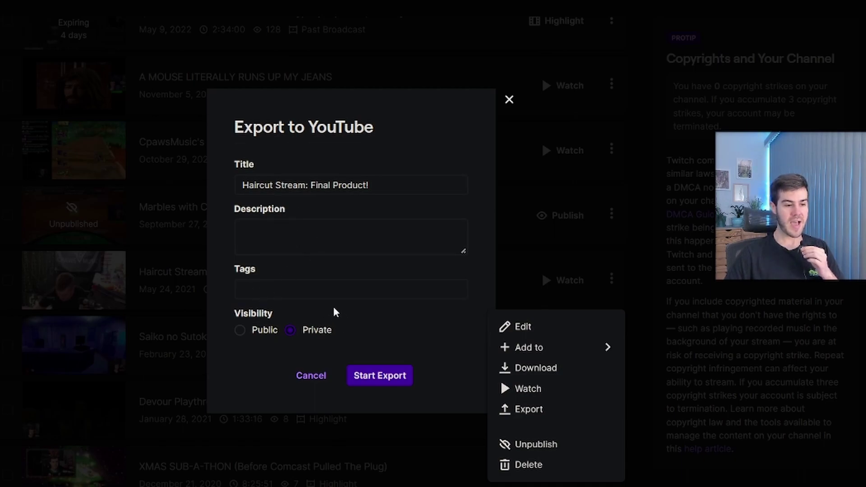
left_click(316, 330)
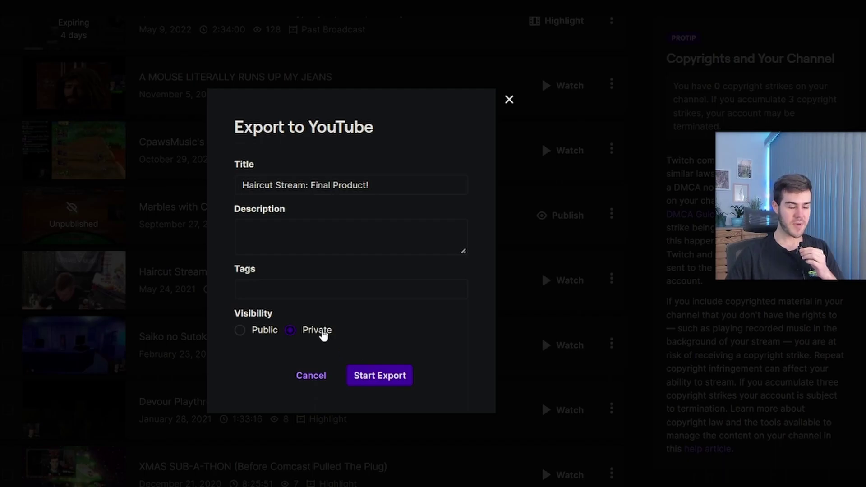
left_click(393, 383)
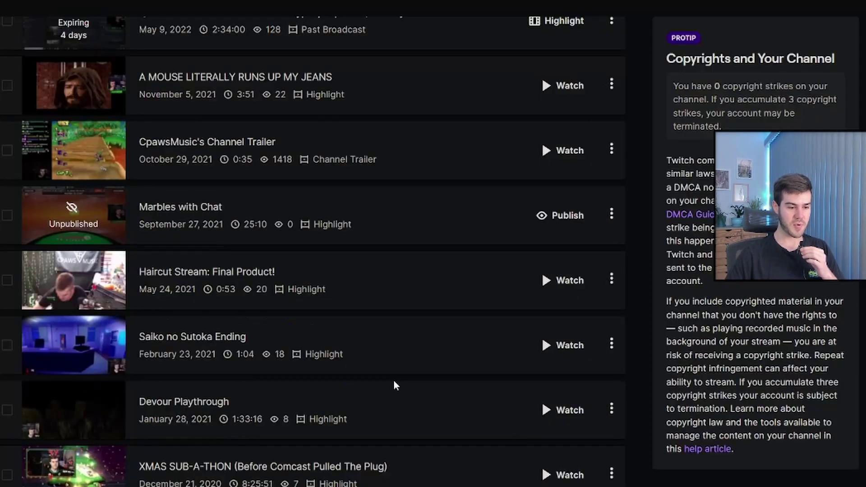
scroll(394, 384, "up", 10)
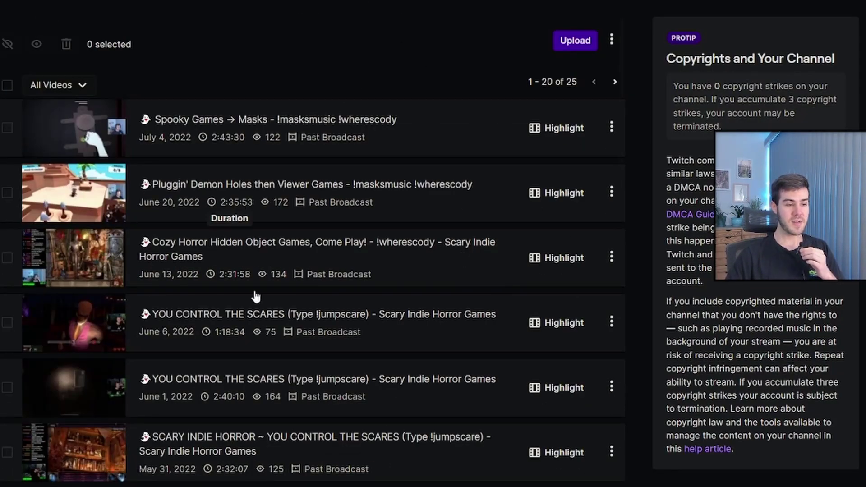
scroll(343, 311, "down", 5)
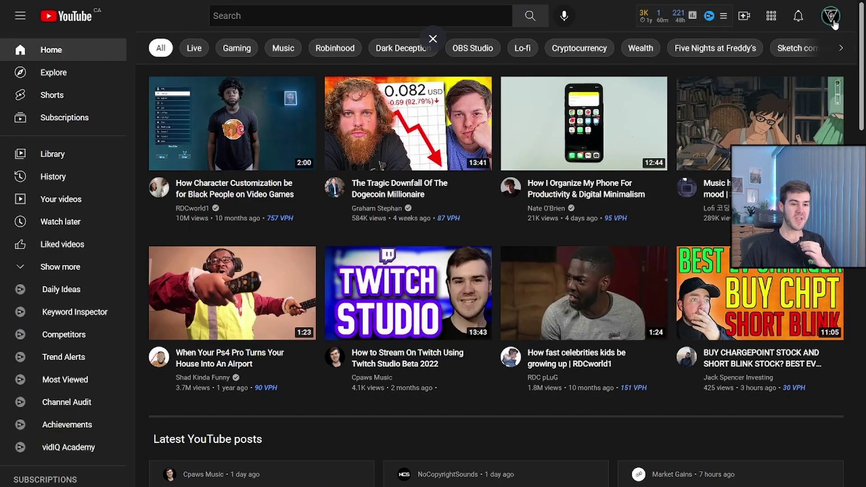
left_click(834, 23)
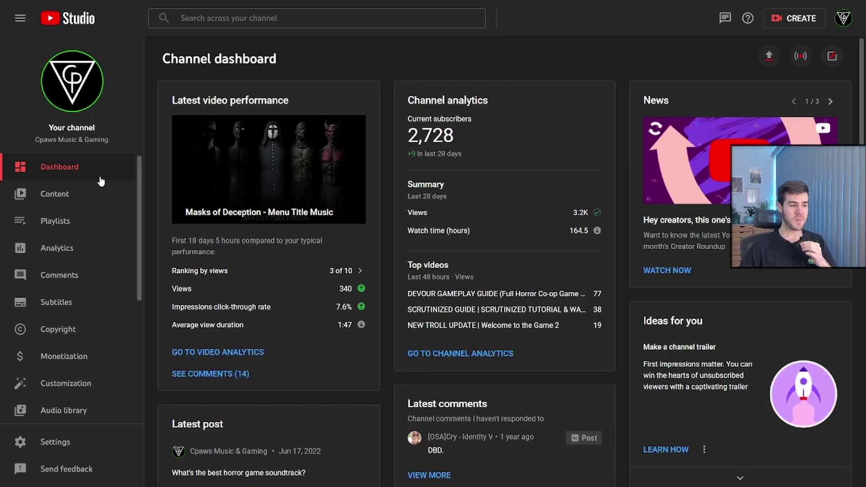
left_click(90, 201)
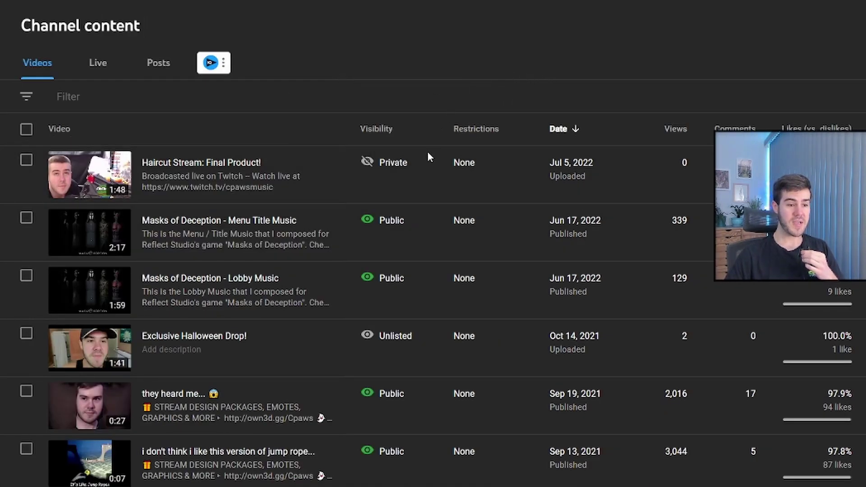
mouse_move(392, 171)
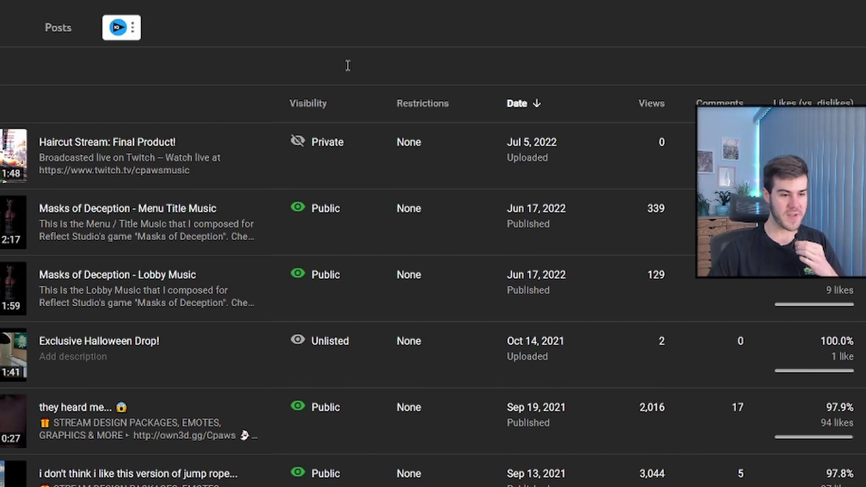
mouse_move(121, 149)
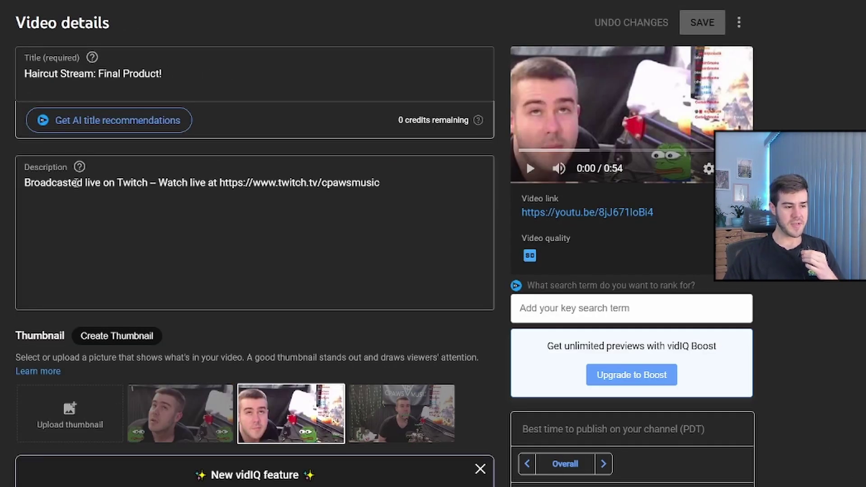
Step: Add 'kjhkjh' to the Haircut Stream video's description and save the details
scroll(173, 197, "down", 6)
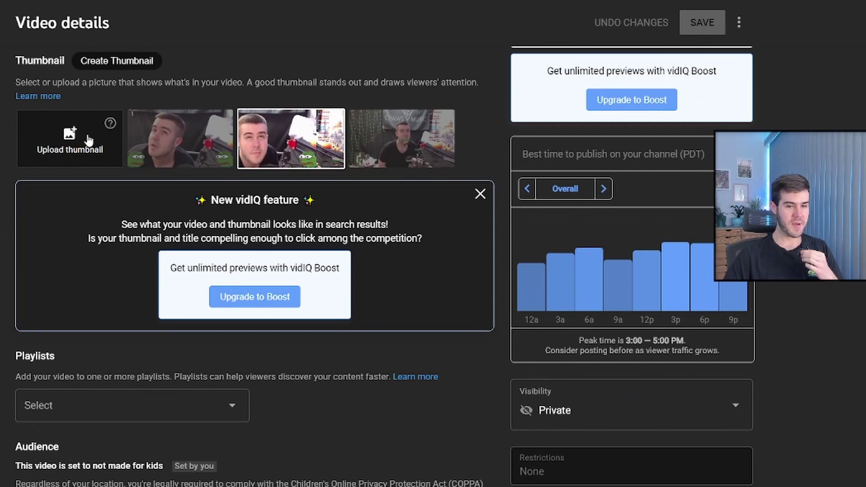
scroll(83, 171, "down", 11)
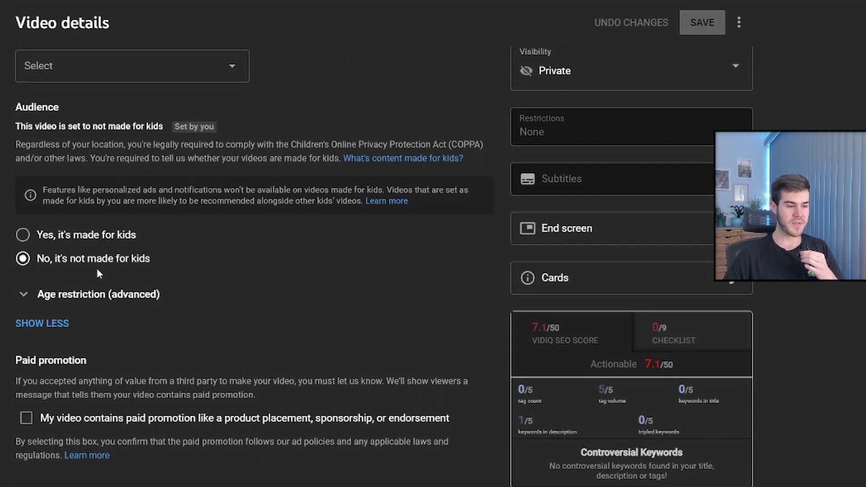
scroll(112, 268, "down", 5)
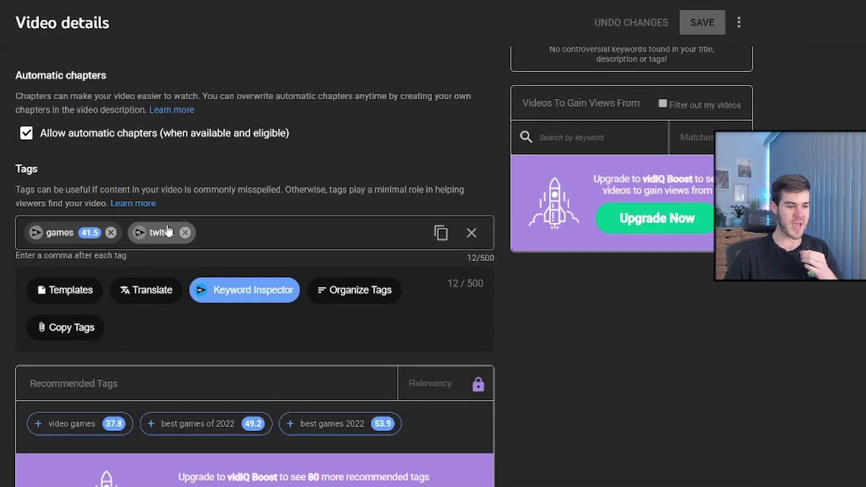
scroll(277, 256, "up", 20)
left_click(372, 204)
type("kjhkjh")
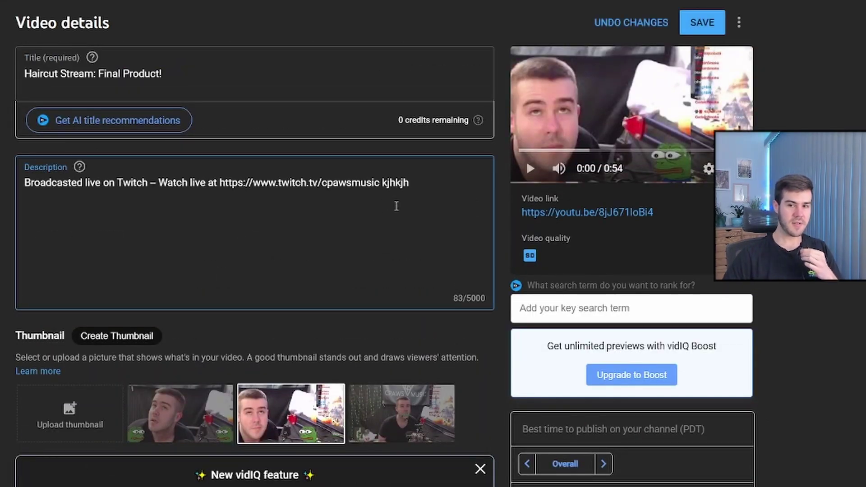
left_click(688, 21)
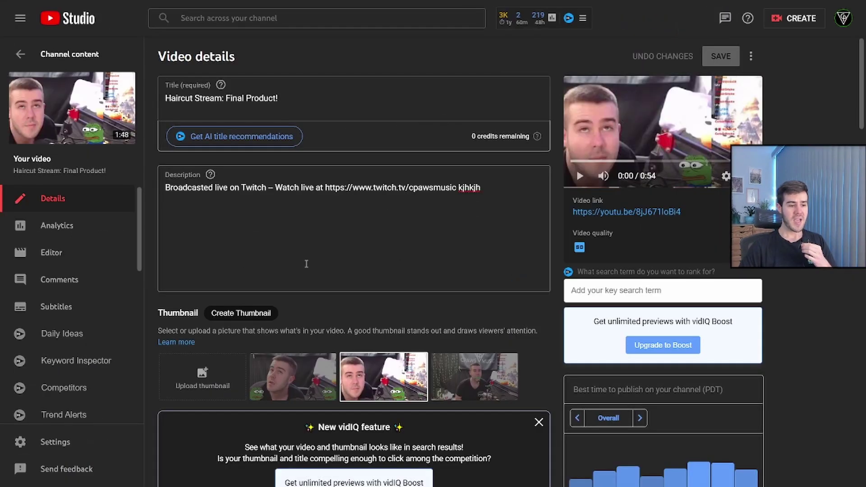
Step: Open the video Editor and preview the timeline at about 3:10, 6:29 and 18:15
left_click(78, 258)
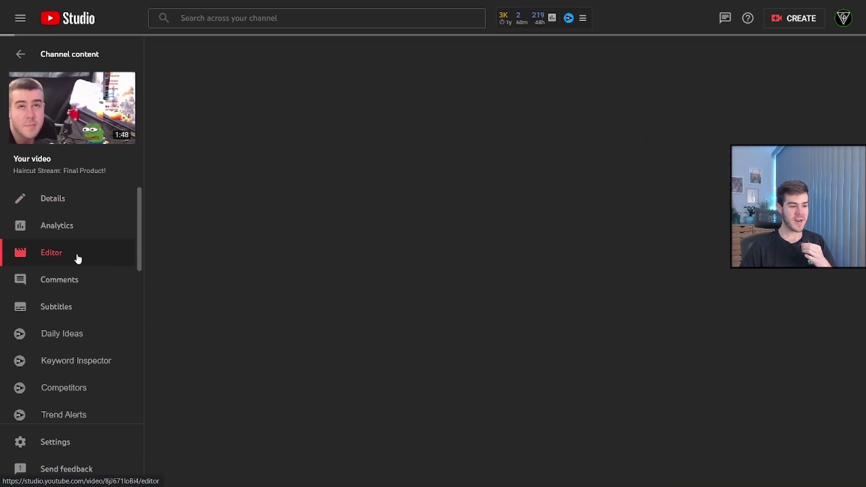
left_click(274, 347)
left_click(313, 349)
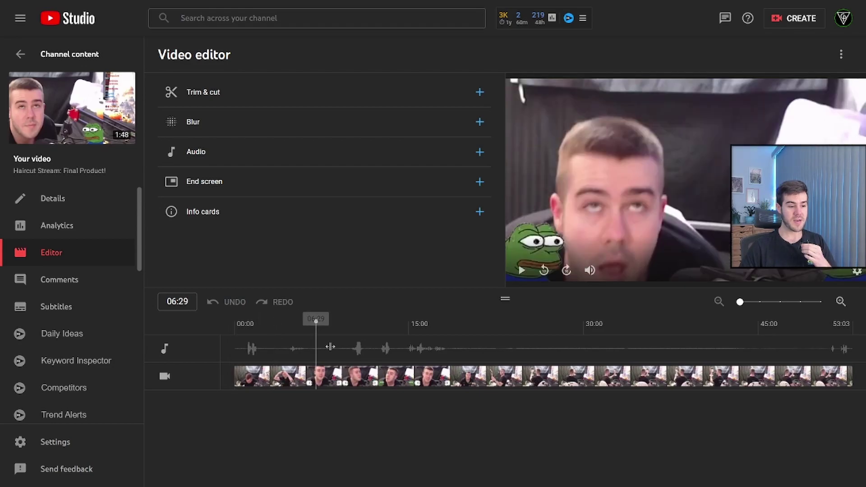
left_click(450, 352)
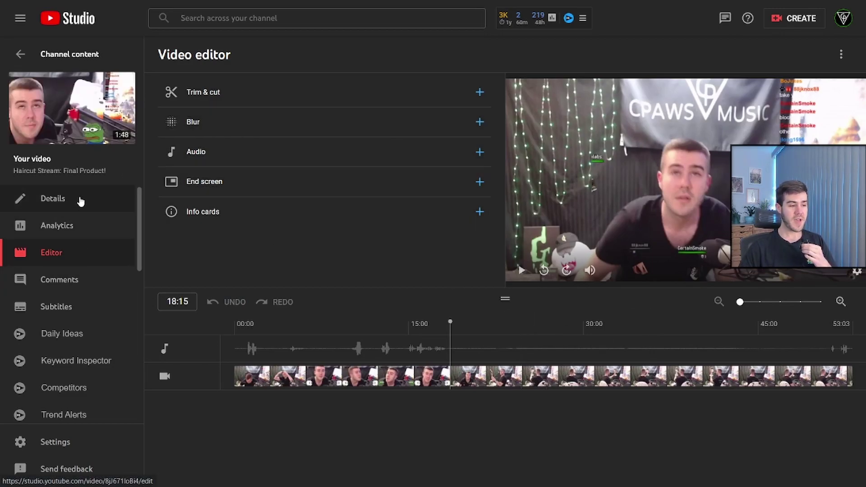
Step: In Channel content, switch the haircut video from Private to scheduled publishing on Jul 6, 2022
left_click(64, 61)
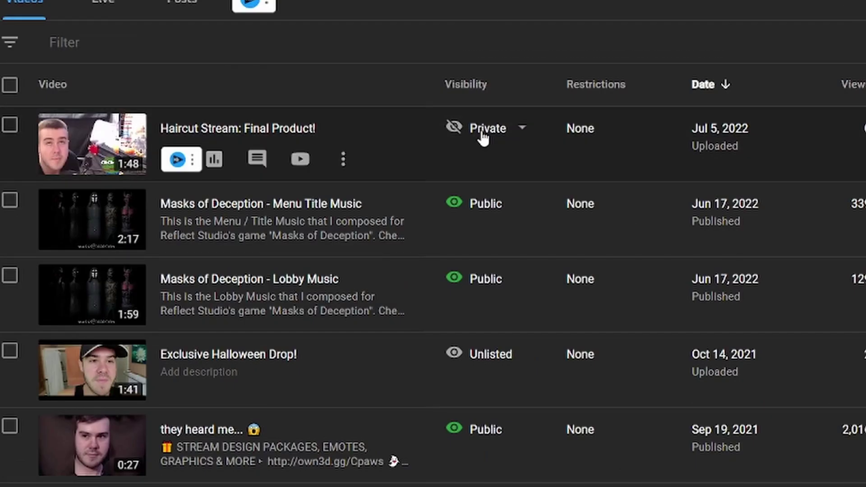
mouse_move(467, 177)
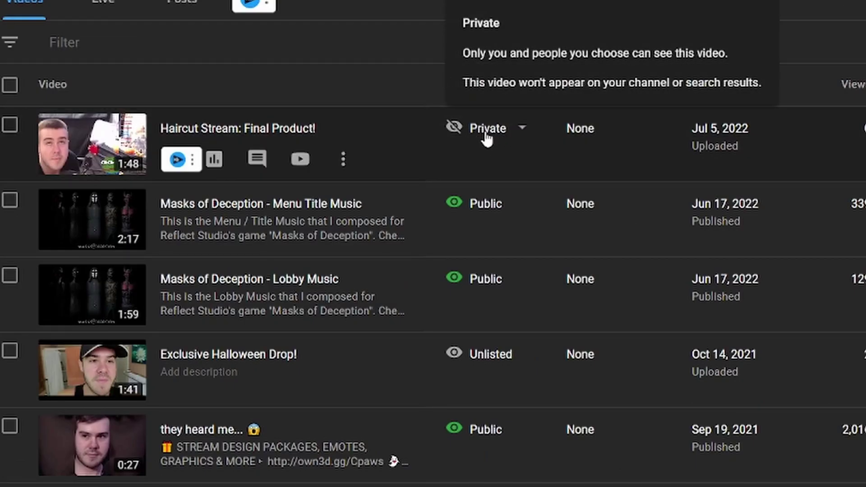
left_click(487, 131)
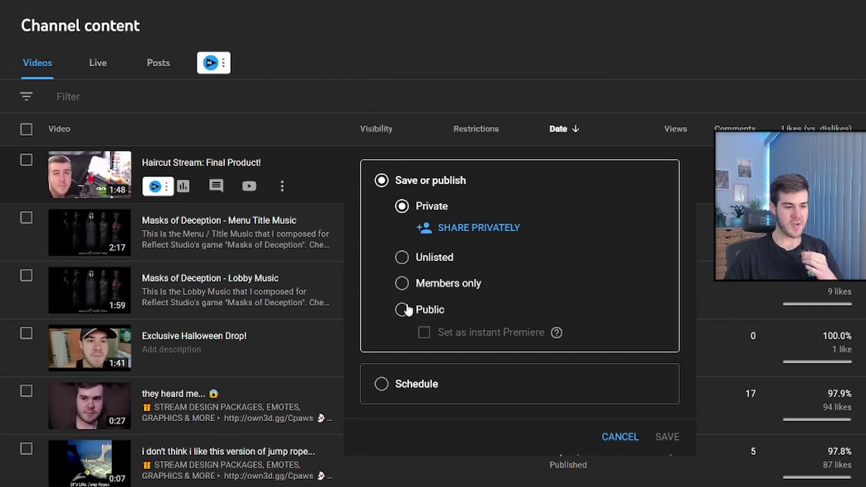
left_click(403, 310)
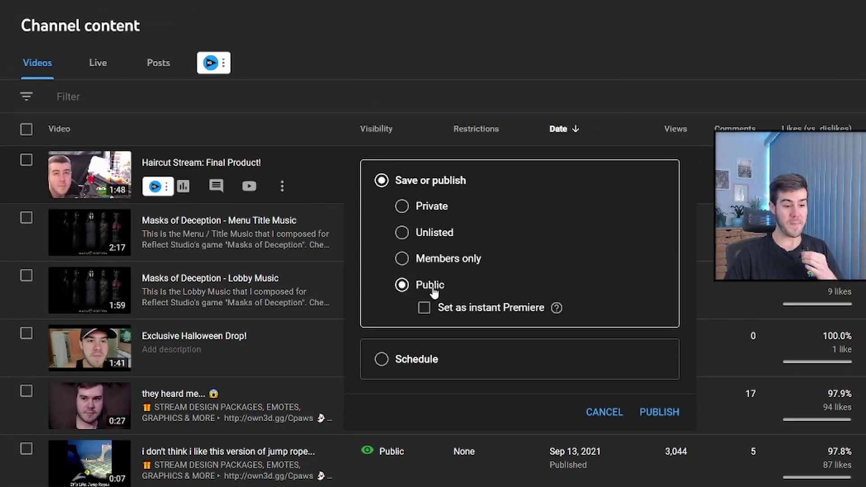
left_click(382, 360)
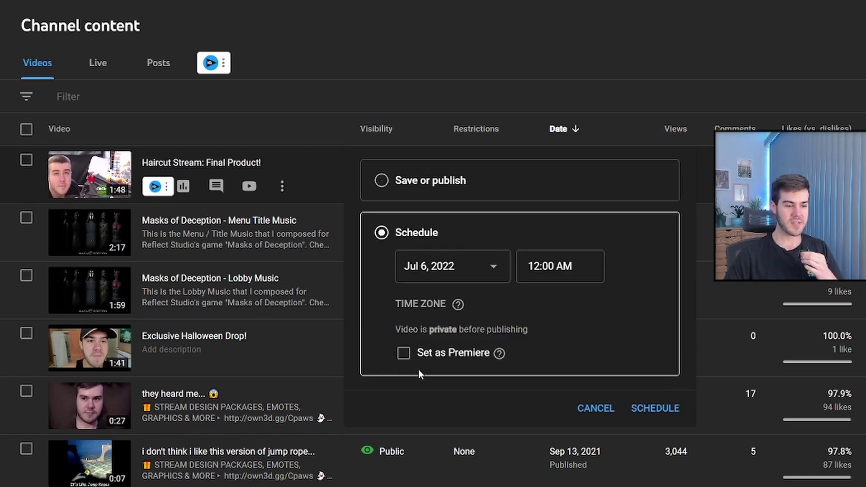
left_click(428, 270)
left_click(624, 242)
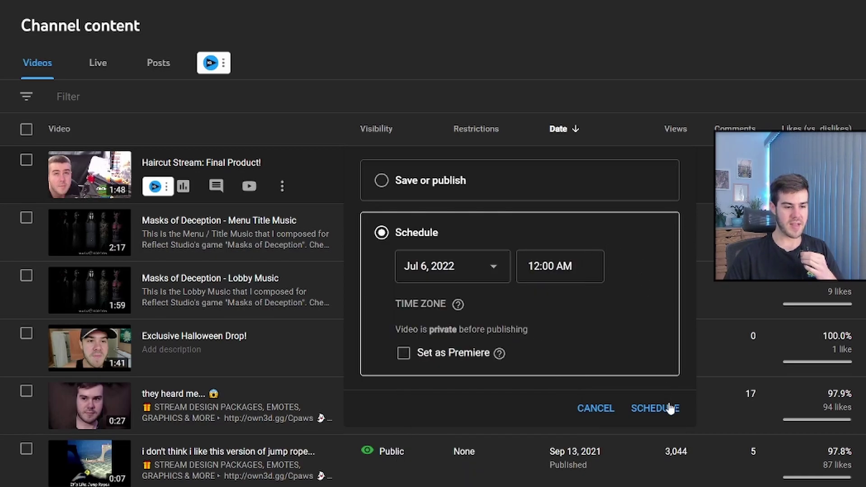